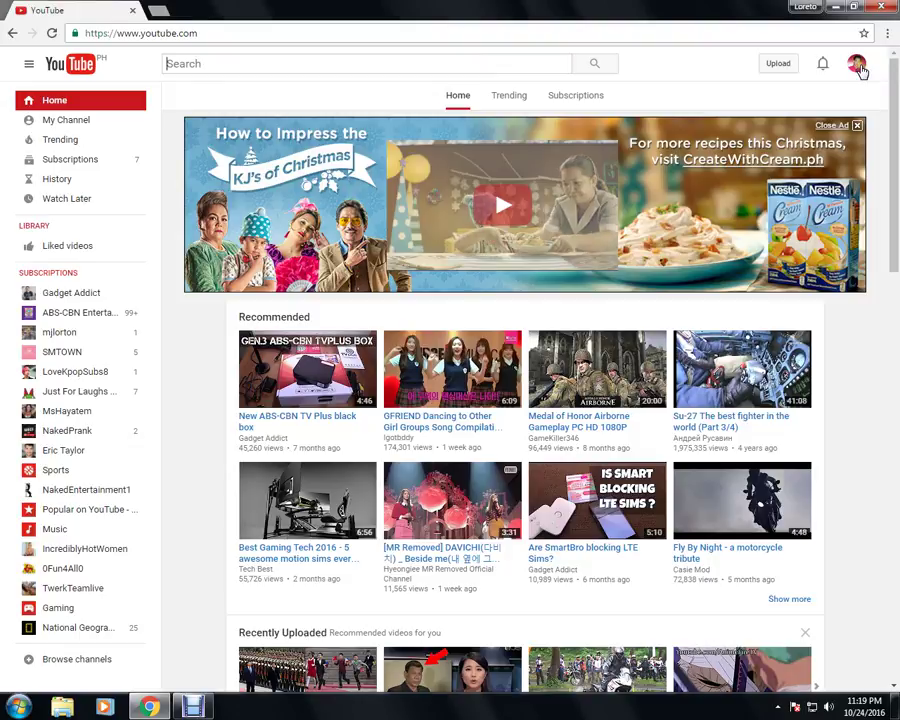
- Open YouTube's Upload page and bring up the file picker showing the Debut folder's AVI videos
{"action": "left_click", "coordinate": [173, 33]}
{"action": "triple_click", "coordinate": [180, 33]}
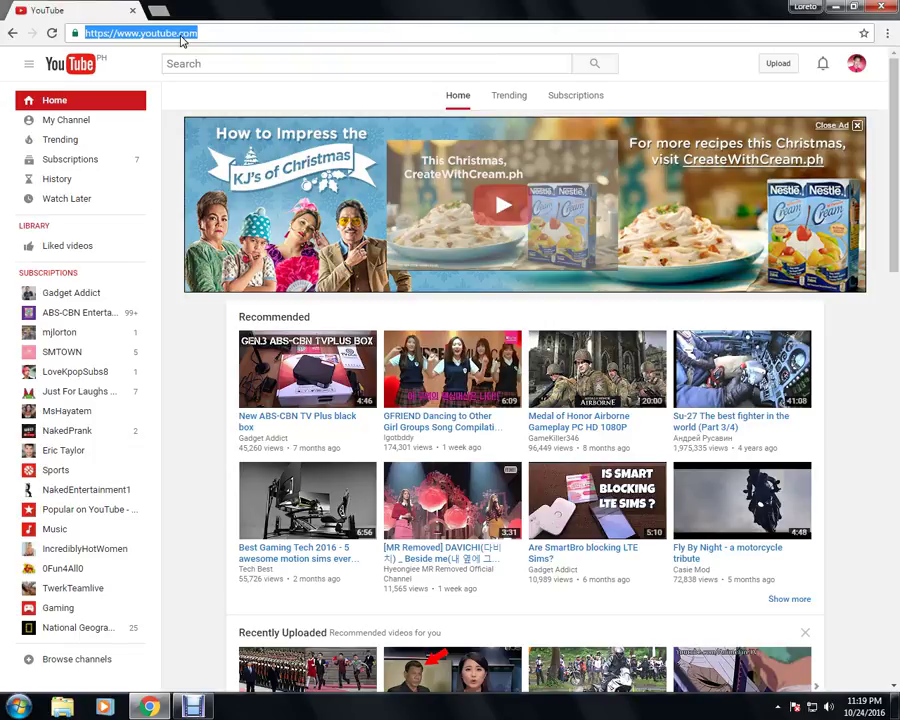
{"action": "left_click", "coordinate": [196, 32]}
{"action": "triple_click", "coordinate": [199, 32]}
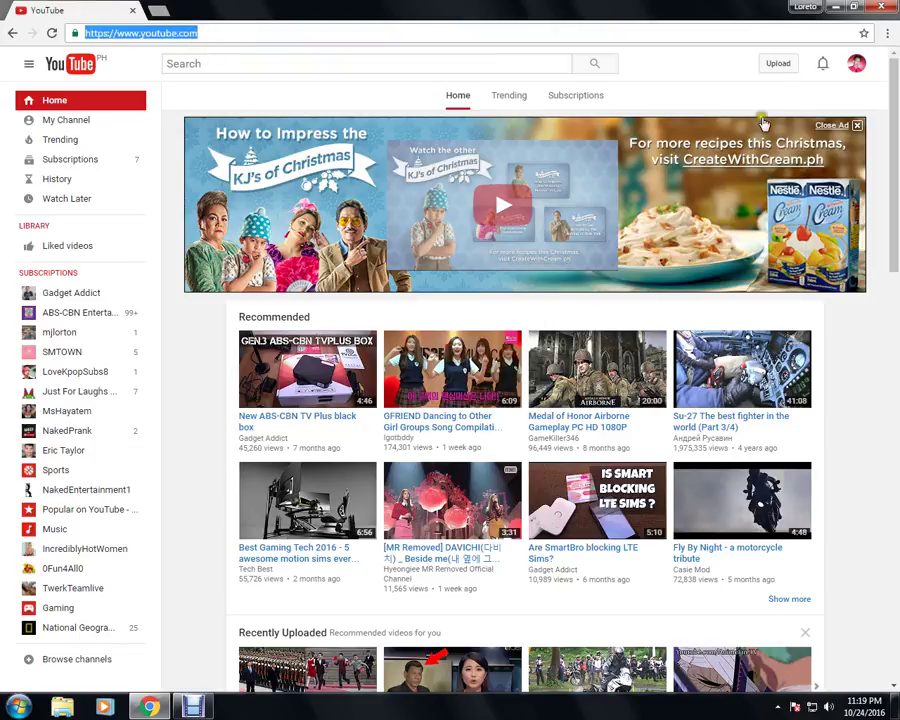
{"action": "left_click", "coordinate": [778, 66]}
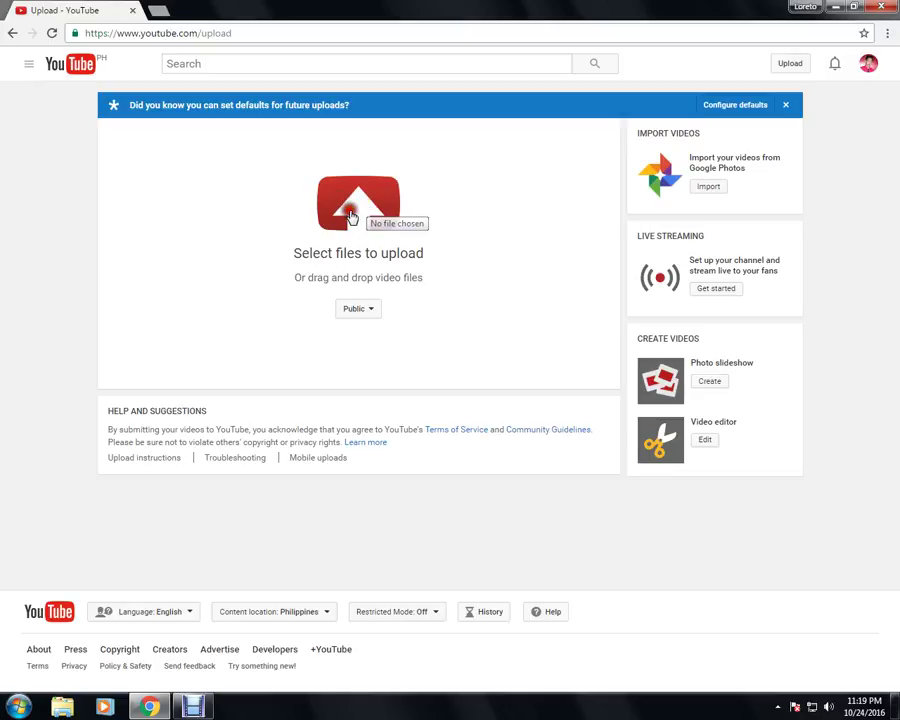
{"action": "left_click", "coordinate": [350, 217]}
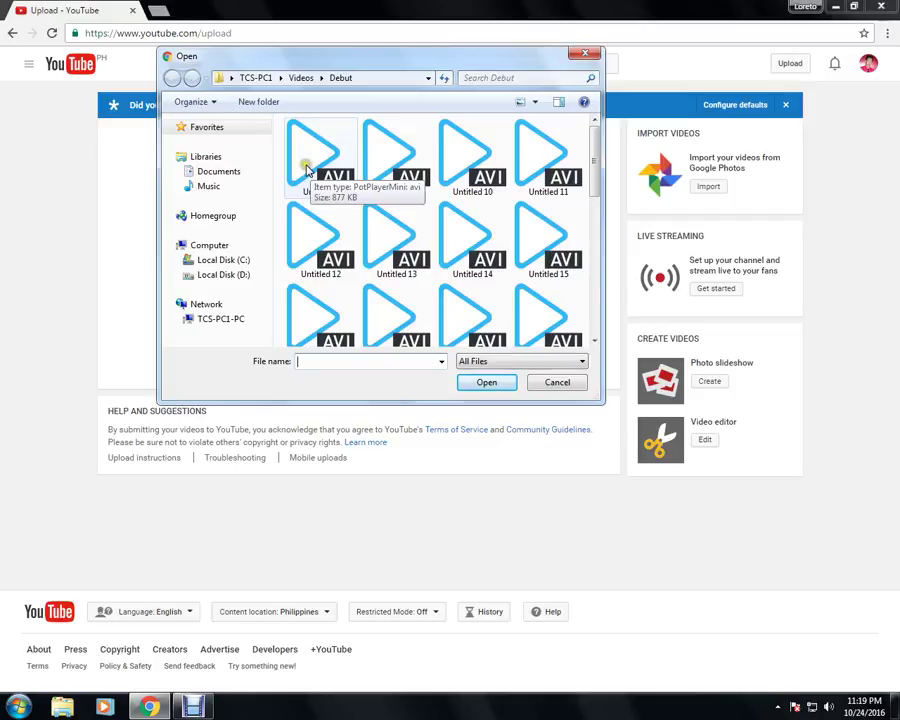
- Pick 'Untitled 7' in the Open dialog and start its upload
{"action": "left_click", "coordinate": [310, 166]}
{"action": "left_click", "coordinate": [490, 382]}
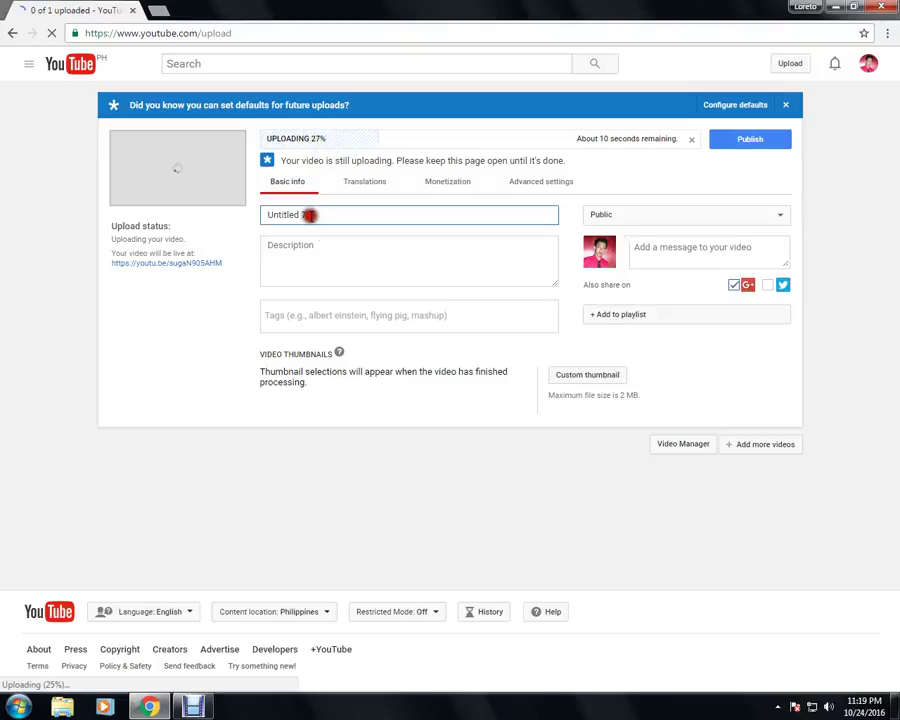
- Erase the whole video title, leaving the Title field blank
{"action": "triple_click", "coordinate": [332, 213]}
{"action": "key", "text": "BackSpace"}
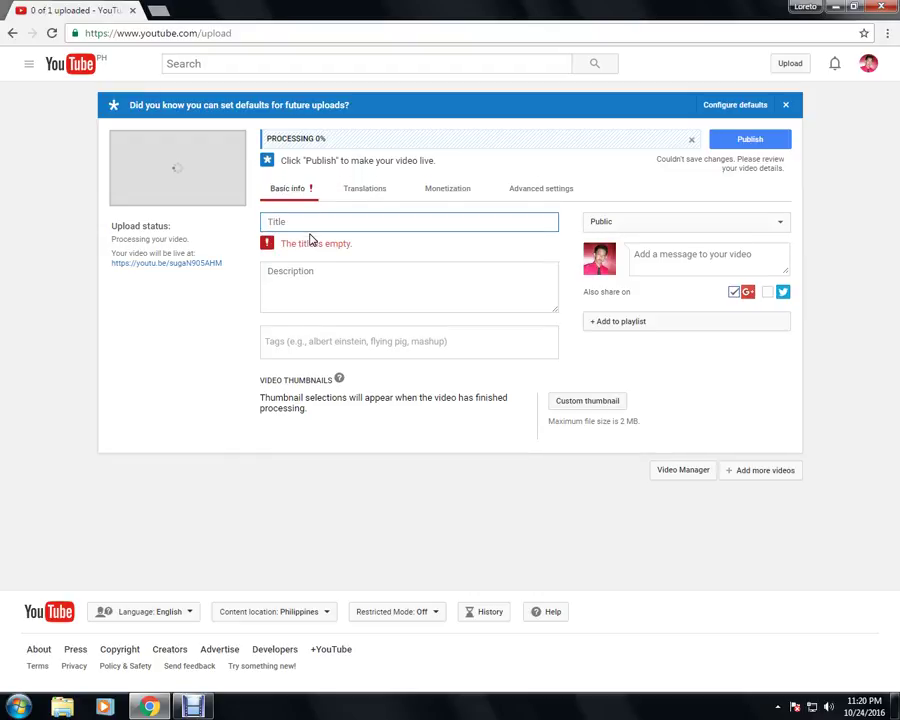
{"action": "left_click", "coordinate": [320, 279]}
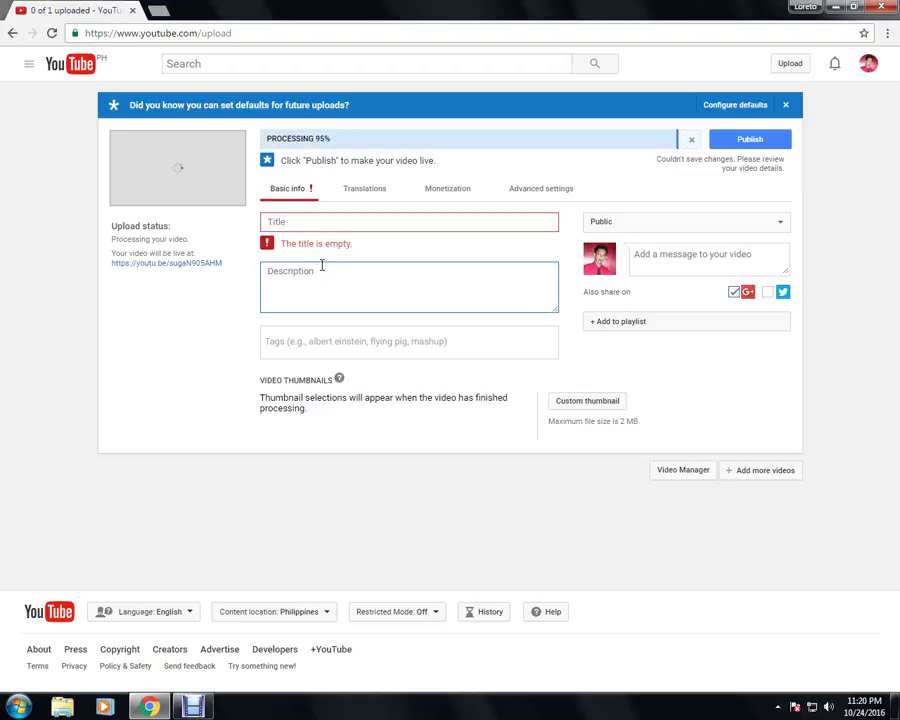
- Enter 'ssk ds ds d d sd sd dsad ds dsd' as the video description
{"action": "type", "text": "ds"}
{"action": "type", "text": "sk ds ds d "}
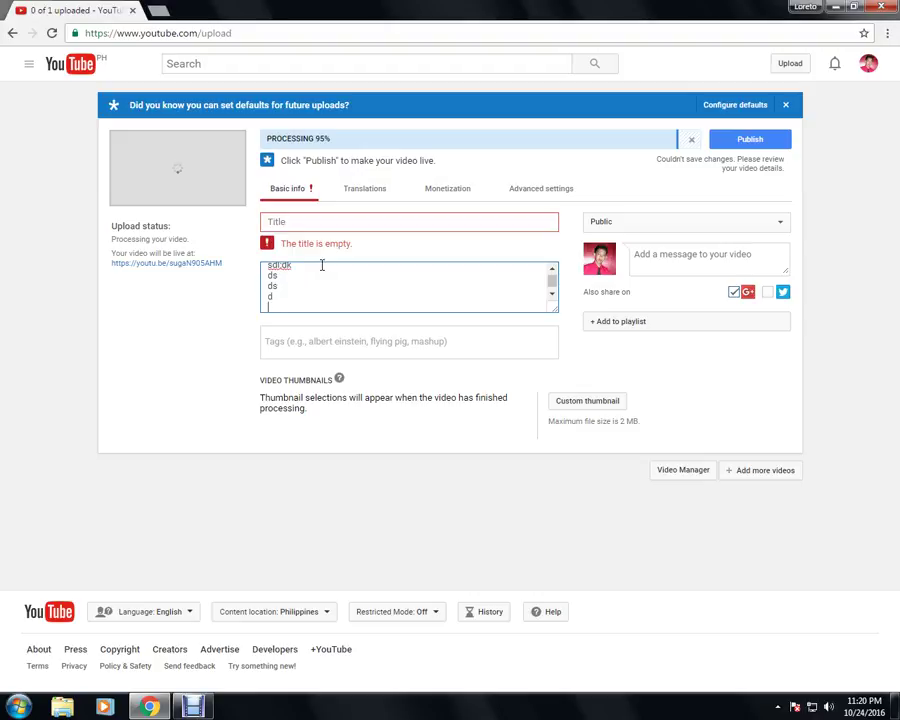
{"action": "type", "text": "d sd sd "}
{"action": "type", "text": "dsad  ds"}
{"action": "type", "text": " dsd"}
{"action": "left_click", "coordinate": [266, 333]}
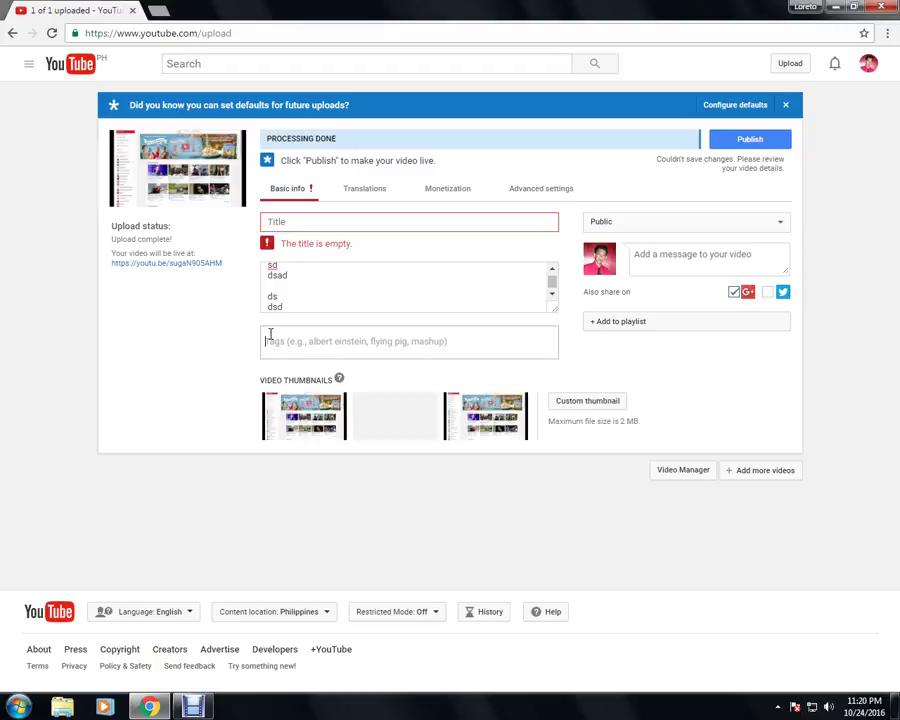
- Enter 'adobe' in the Tags field and commit it as a tag
{"action": "type", "text": "adobe"}
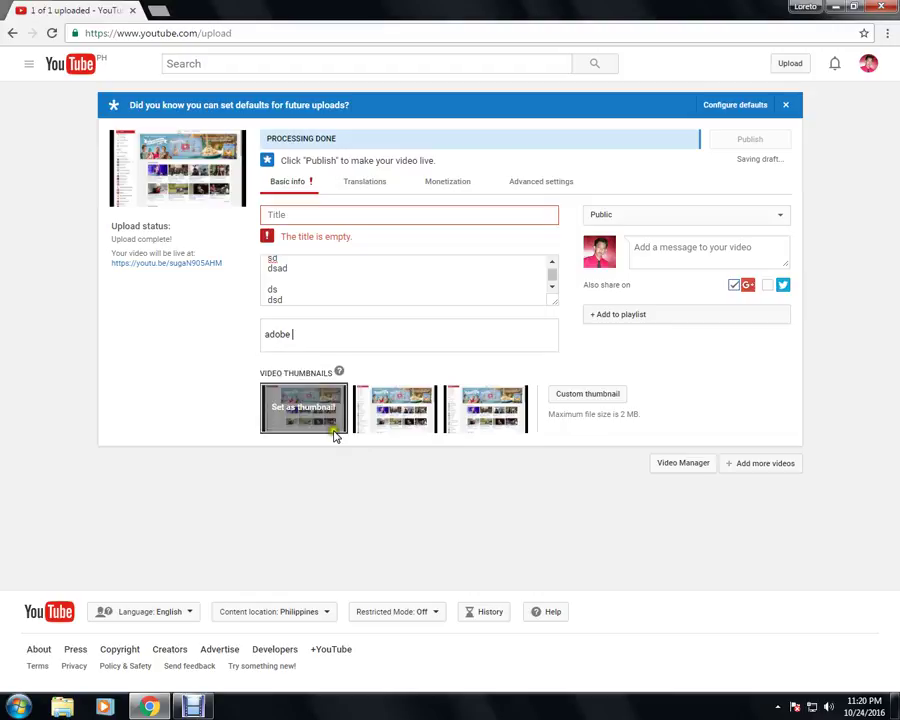
{"action": "left_click", "coordinate": [397, 556]}
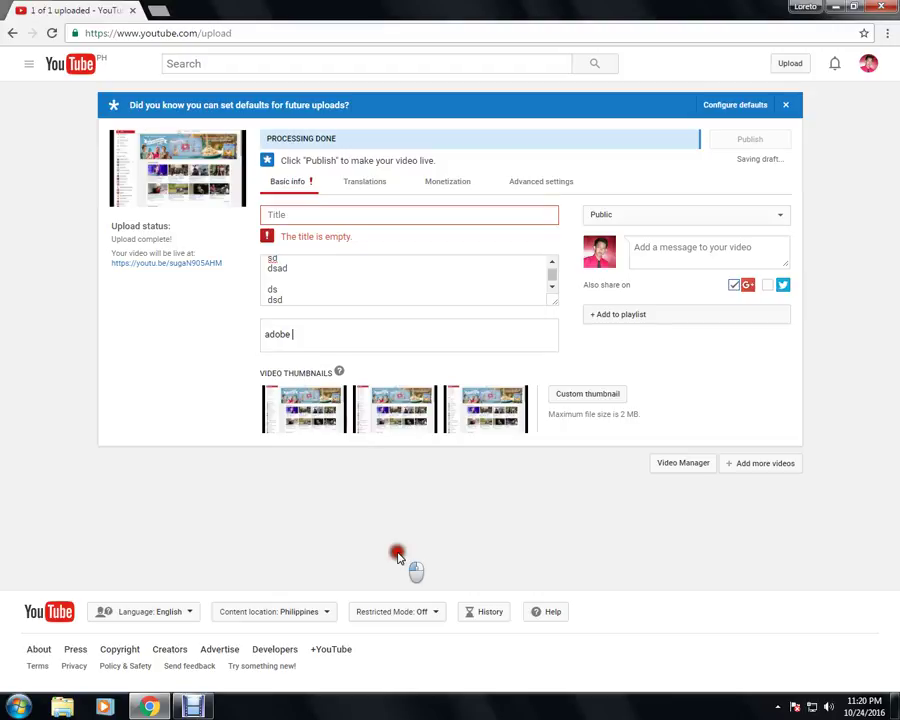
{"action": "left_click", "coordinate": [163, 10]}
{"action": "type", "text": "www."}
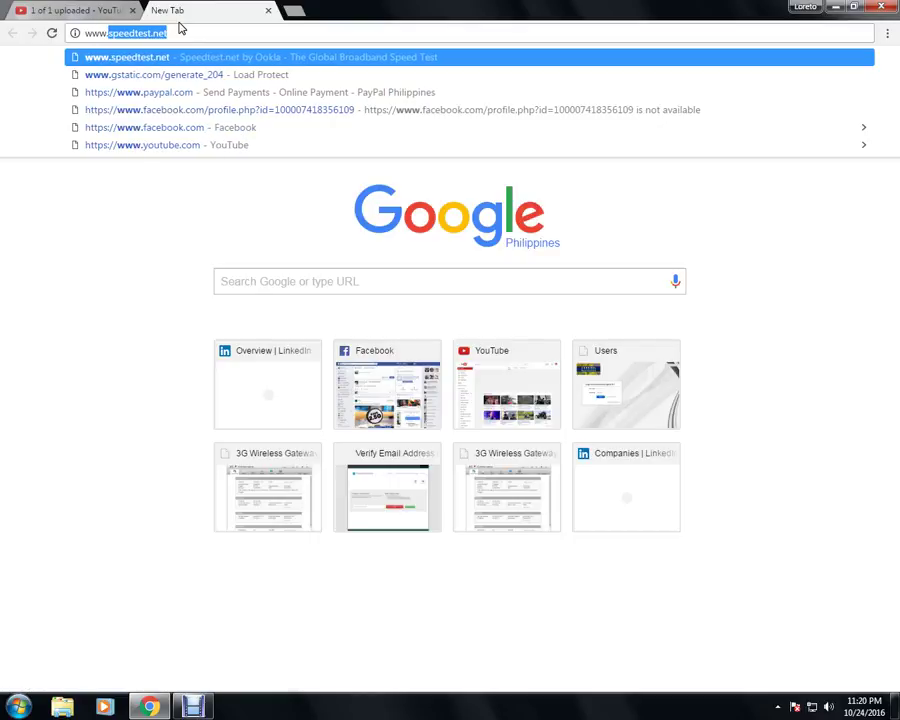
{"action": "type", "text": "you"}
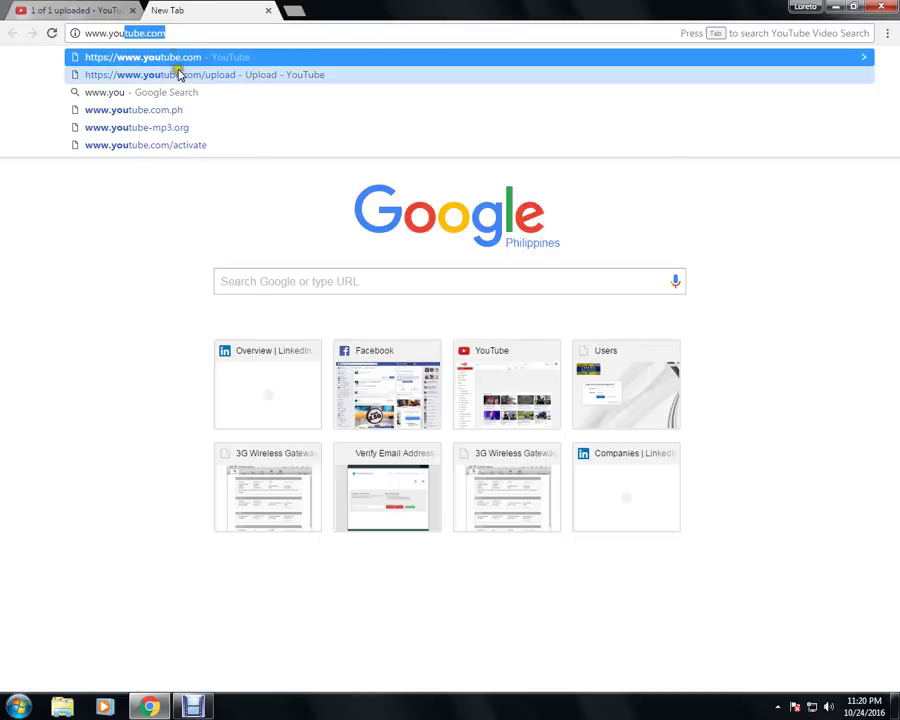
{"action": "left_click", "coordinate": [176, 58]}
{"action": "left_click", "coordinate": [43, 10]}
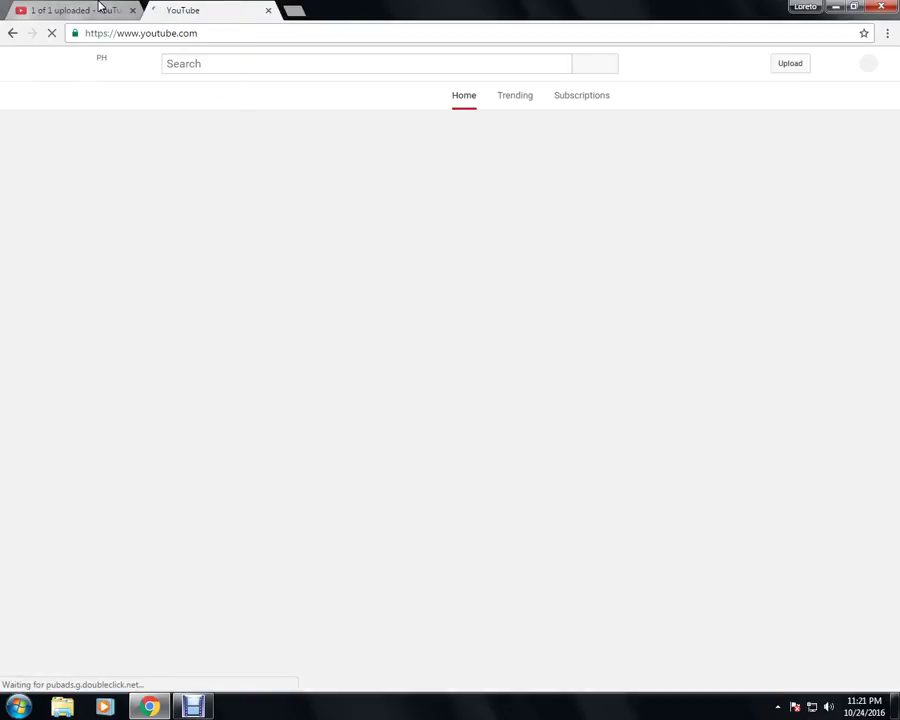
- Let the YouTube home tab load, then bring the '1 of 1 uploaded' tab back to front
{"action": "left_click", "coordinate": [100, 8]}
{"action": "left_click", "coordinate": [195, 12]}
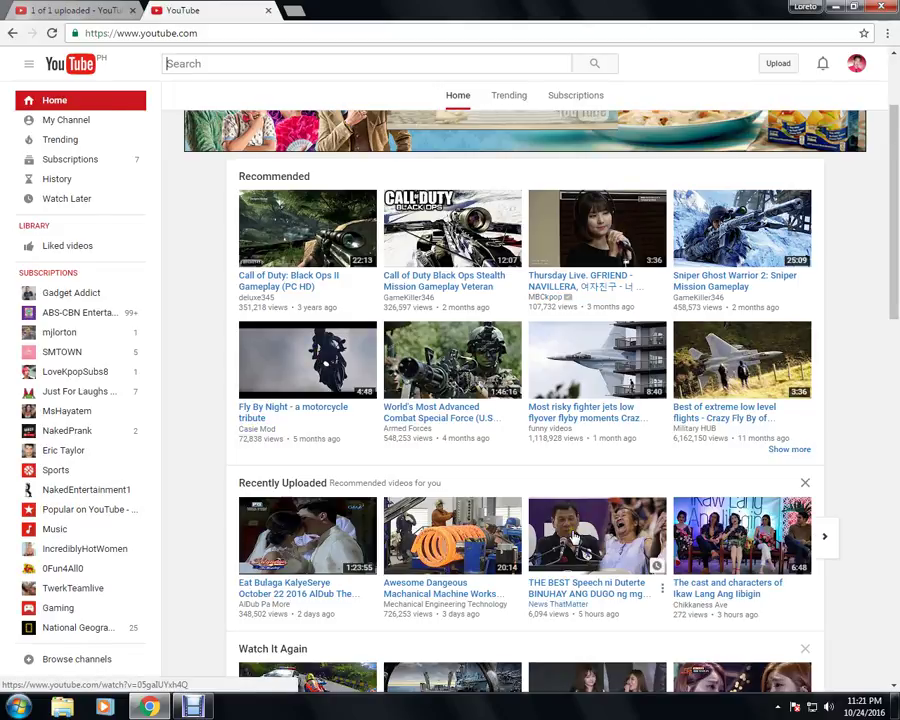
{"action": "left_click", "coordinate": [78, 10]}
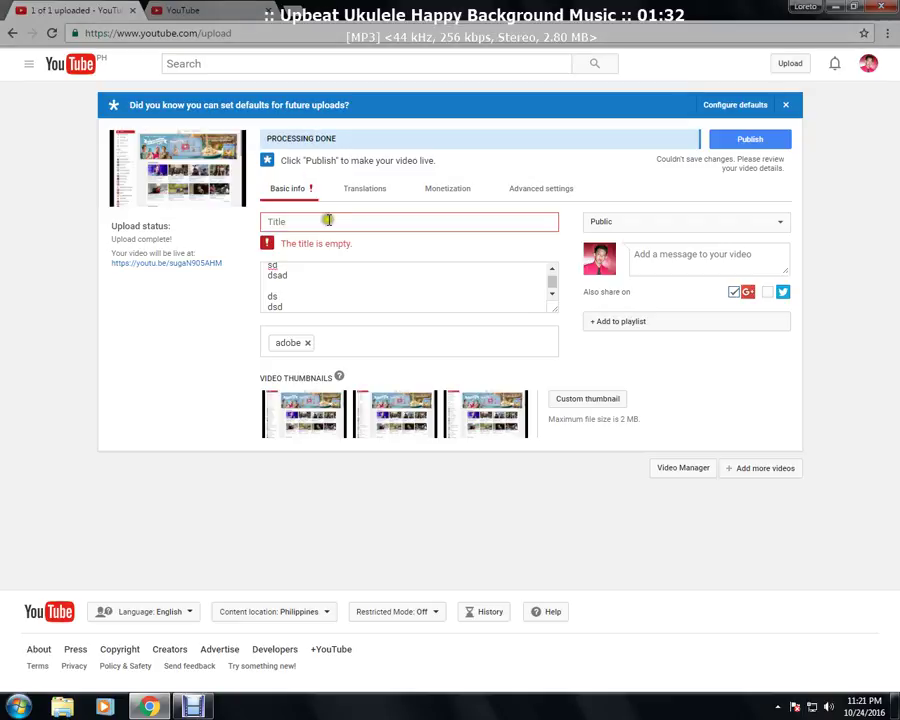
- Pick the second suggested thumbnail, then glance at the home tab and return
{"action": "left_click", "coordinate": [393, 413]}
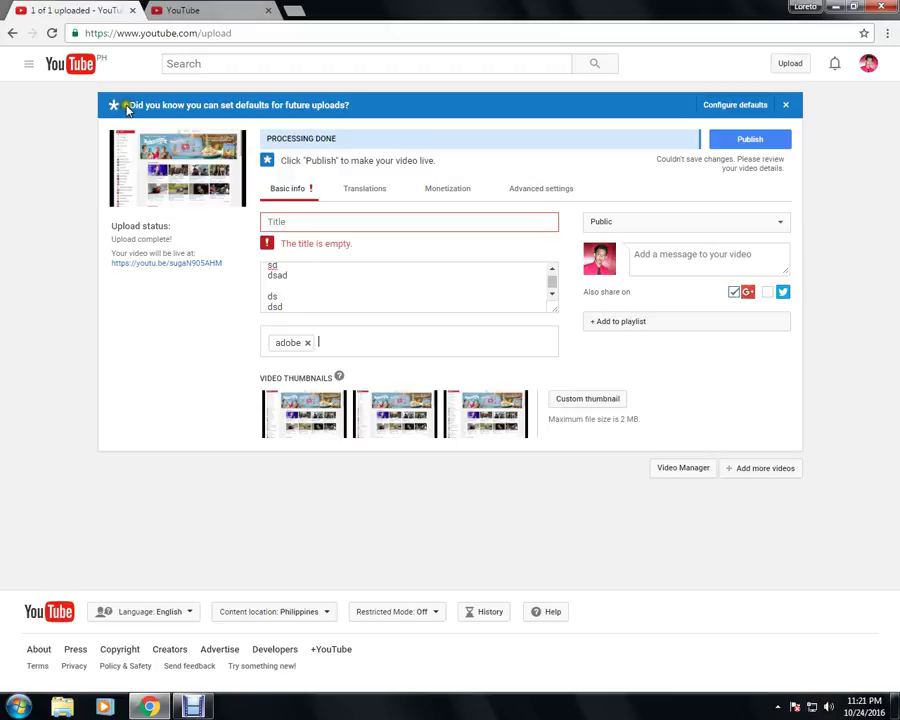
{"action": "left_click", "coordinate": [192, 10]}
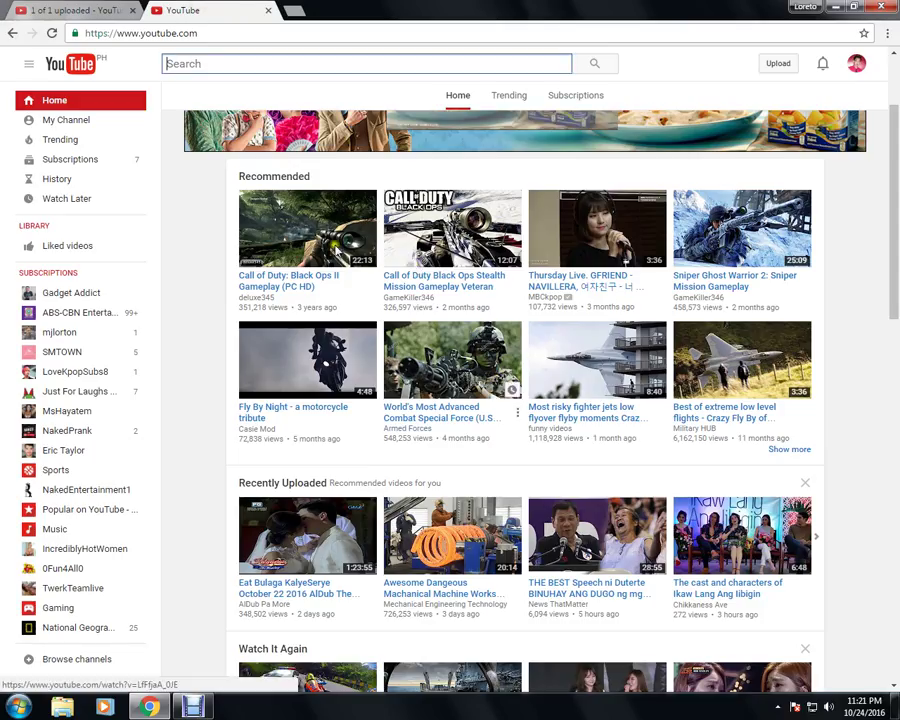
{"action": "left_click", "coordinate": [110, 10]}
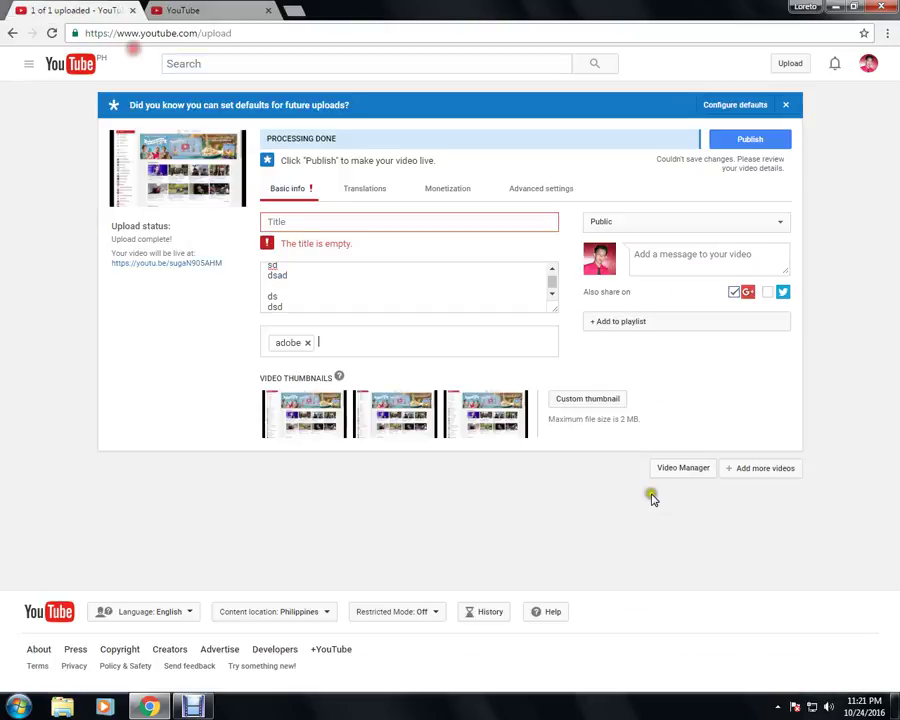